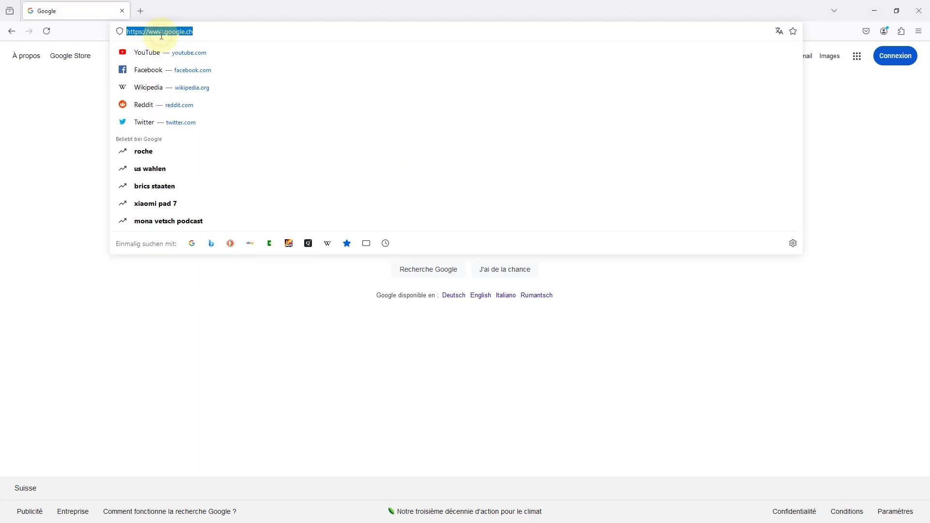
text(www)
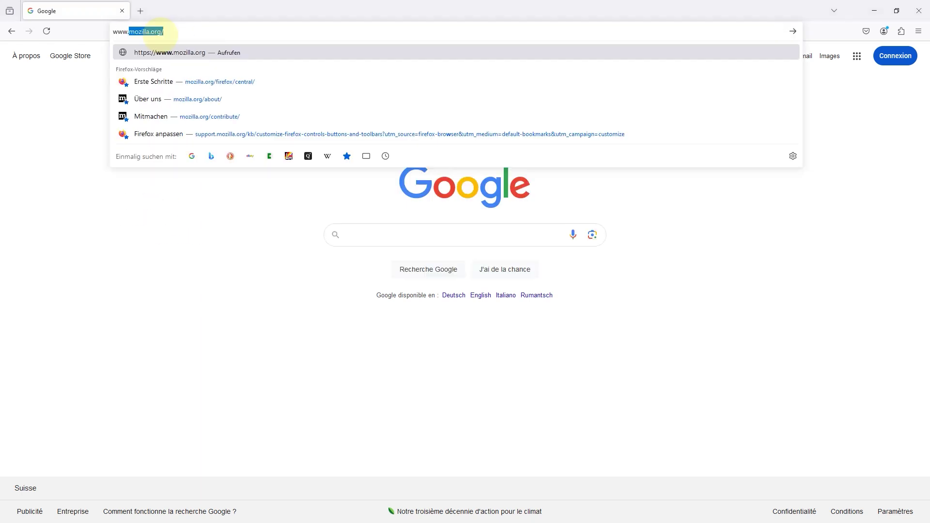
text(.ccnt.ch)
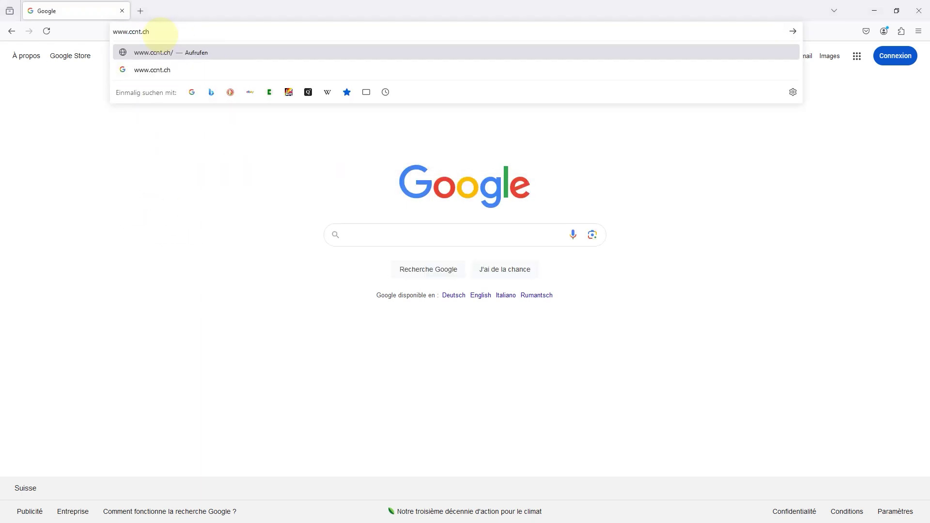
key(Return)
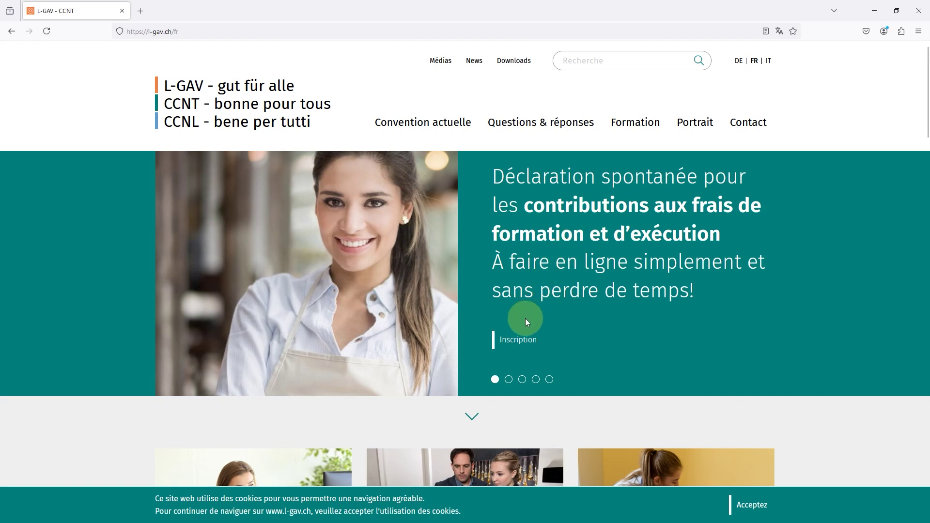
click(515, 341)
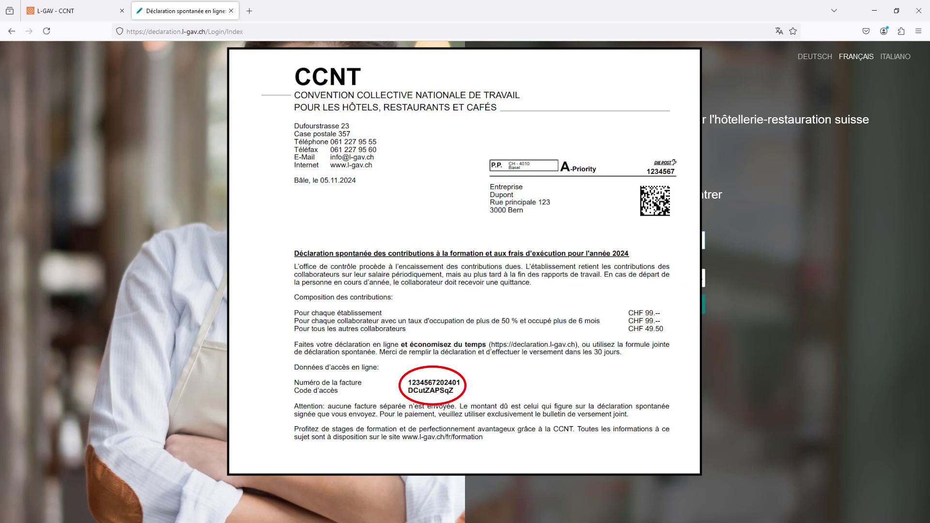
Sign in with the letter's invoice number and the pasted access code.
text(123)
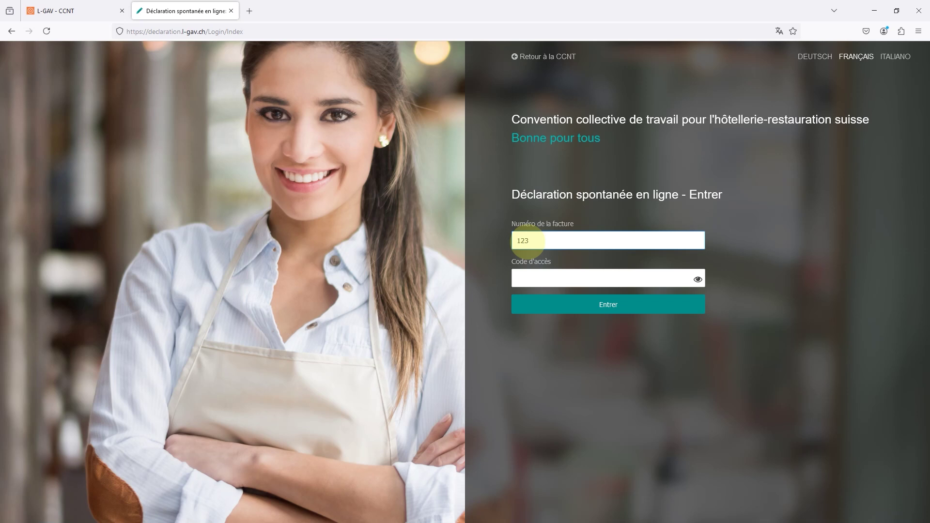
text(4567202401)
click(527, 275)
key(ctrl+v)
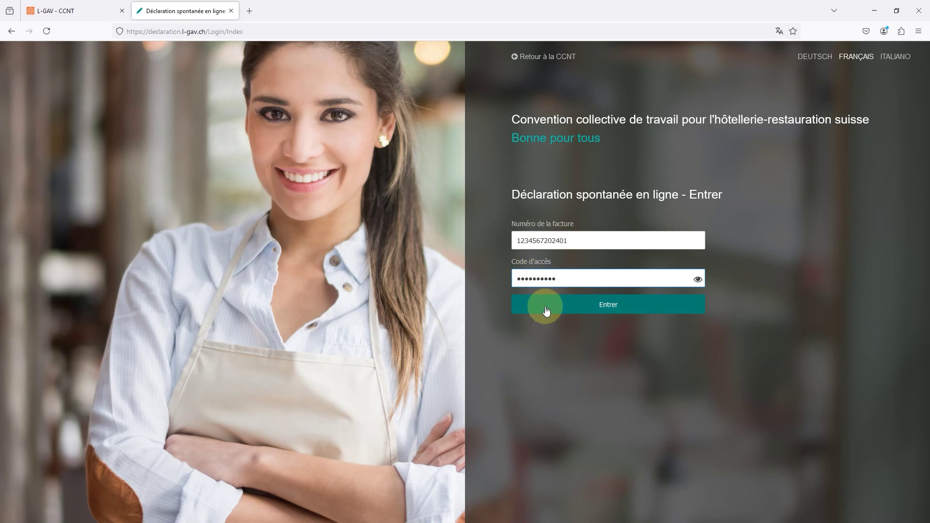
click(546, 310)
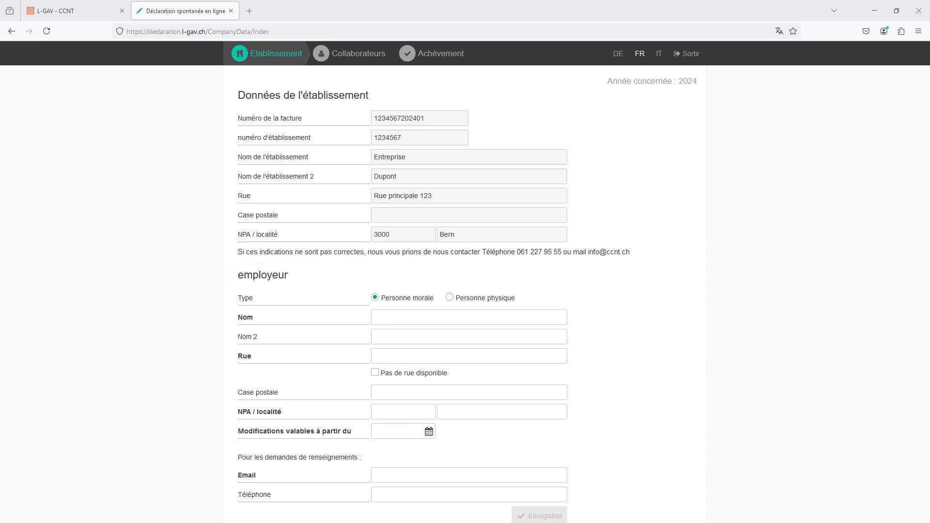
Set the employer as a natural person titled Monsieur and enter the employer's first name, surname and street.
scroll(465, 290, down, 3)
click(449, 144)
click(457, 167)
click(440, 190)
click(440, 182)
text(Jean)
key(Tab)
text(Dupont)
key(Tab)
text(Rue principale 123)
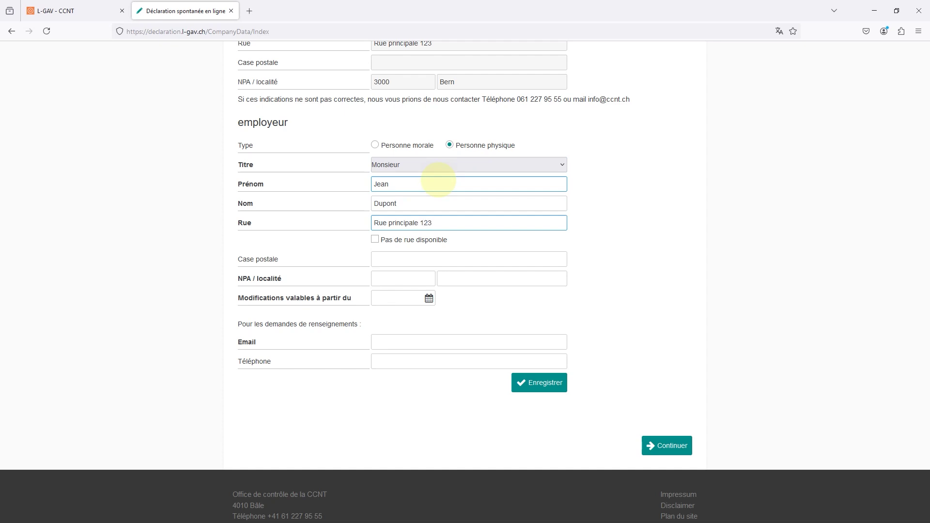
Add the employer's postal code and locality, valid-from date 31.10.2024 and contact e-mail, then save and continue.
click(389, 278)
text(1000)
key(Tab)
text(Lausanne)
click(397, 298)
click(430, 395)
click(406, 341)
text(exemple)
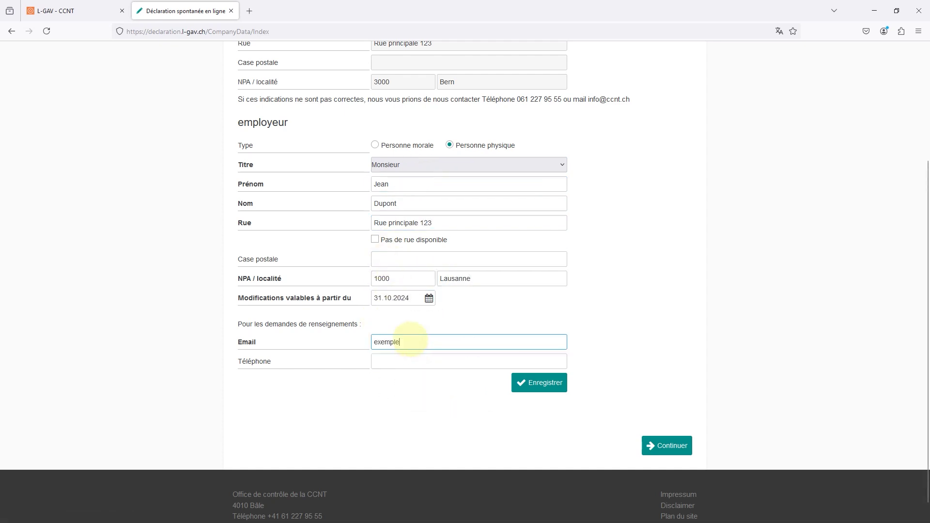
text(@mail.ch)
click(553, 384)
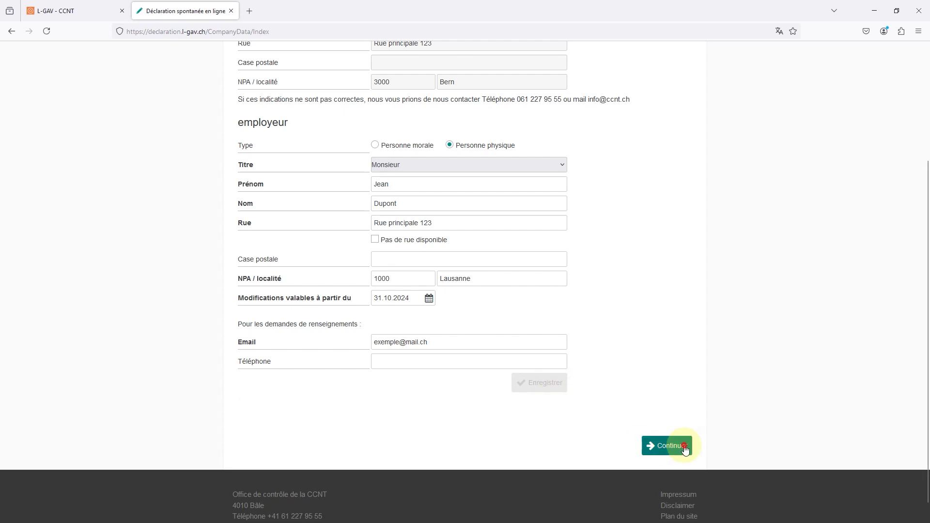
click(660, 446)
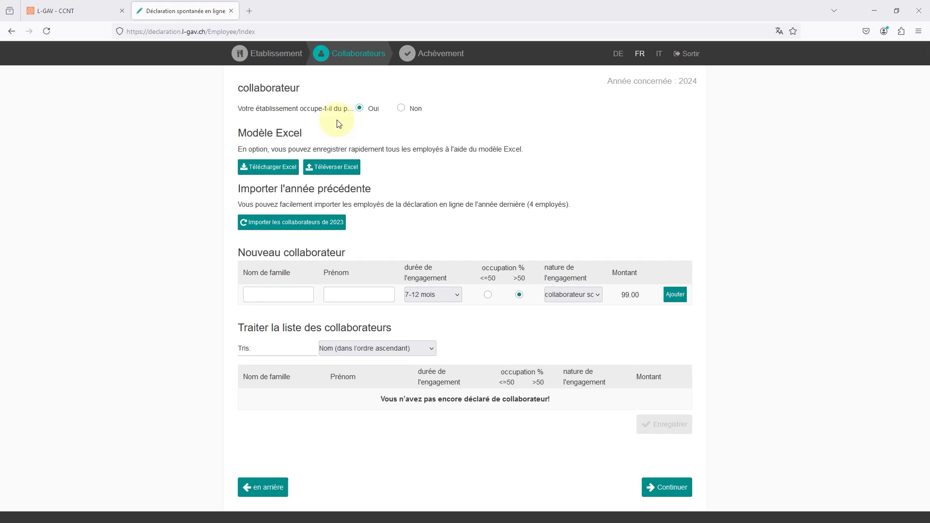
click(413, 109)
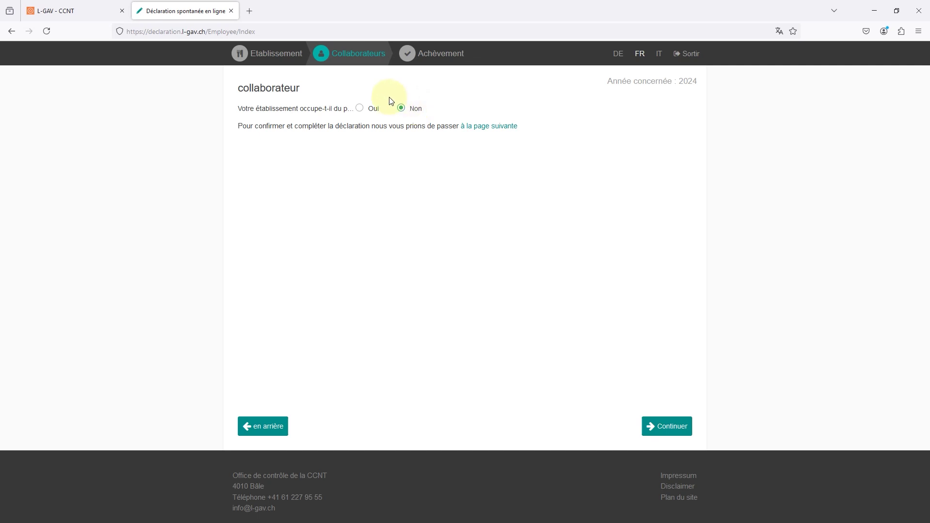
click(374, 112)
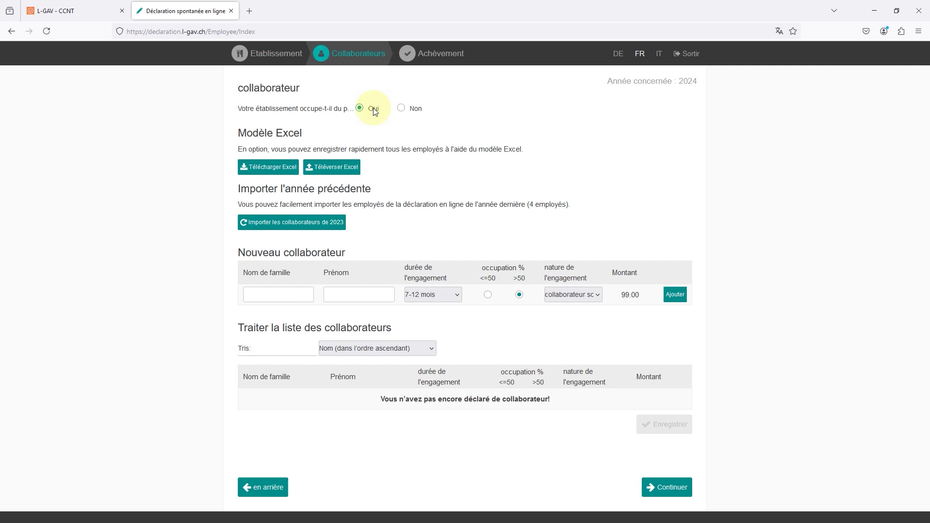
click(253, 293)
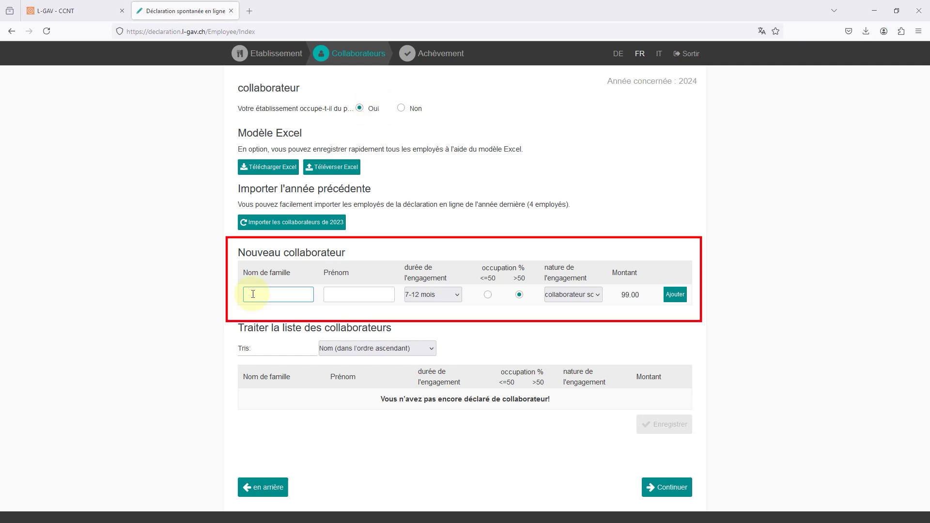
text(Dupont)
key(Tab)
text(Jean)
click(410, 297)
click(419, 311)
click(487, 294)
click(572, 294)
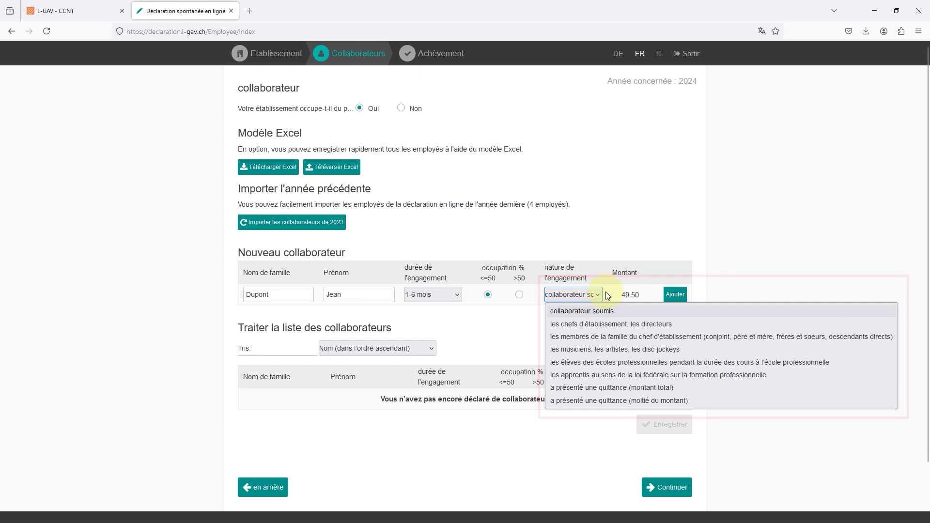
click(671, 294)
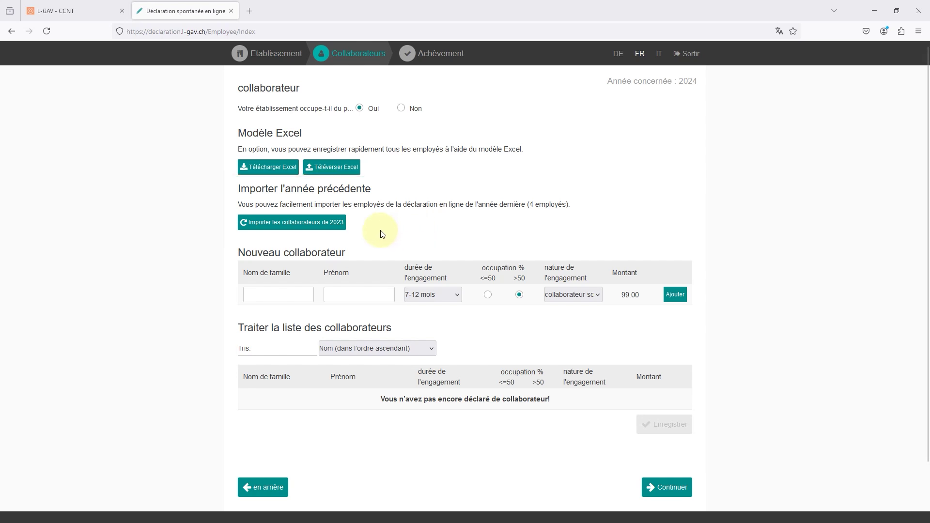
click(322, 223)
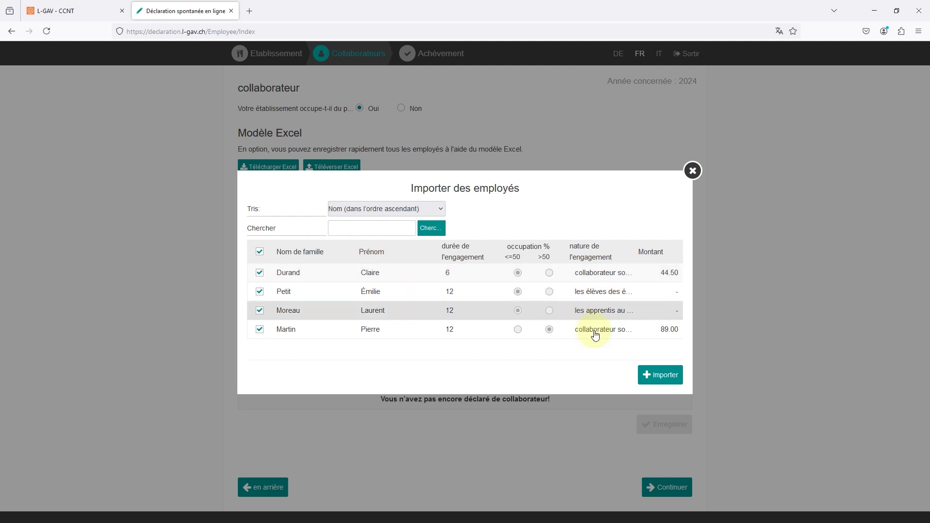
click(675, 376)
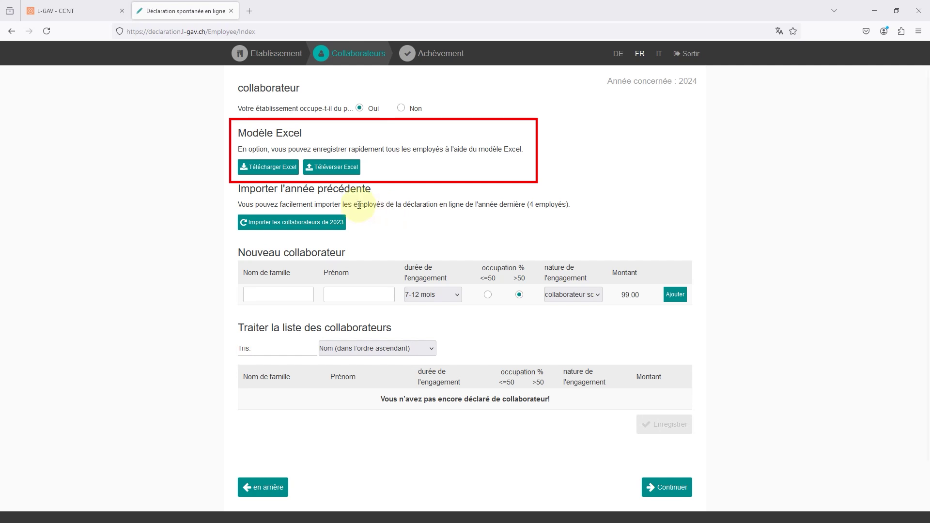
Download the Excel employee template and upload it, listing four employees with amounts 49.50 and 99.00.
click(284, 172)
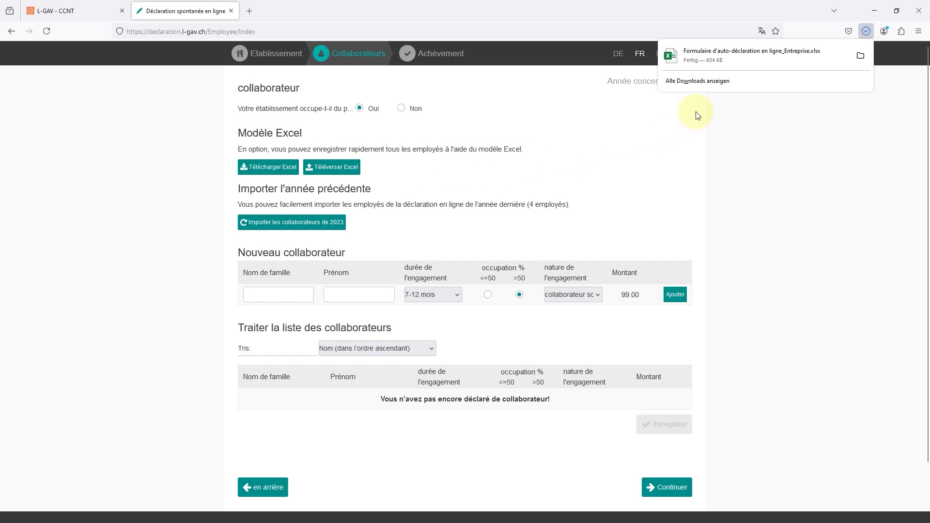
click(334, 167)
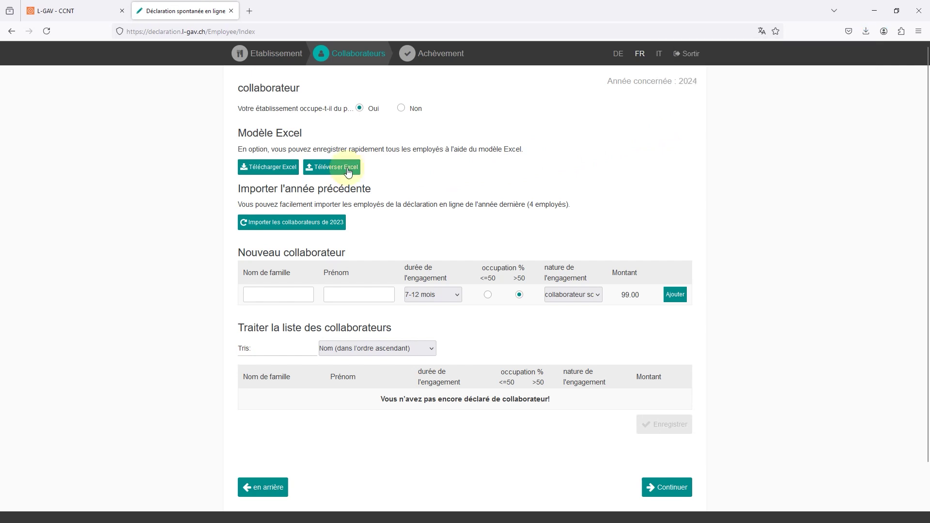
click(344, 165)
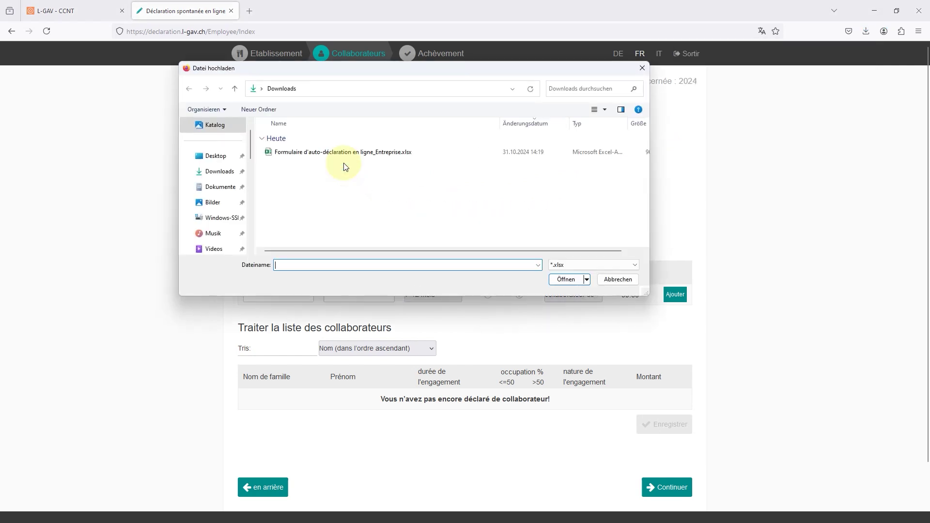
double_click(345, 153)
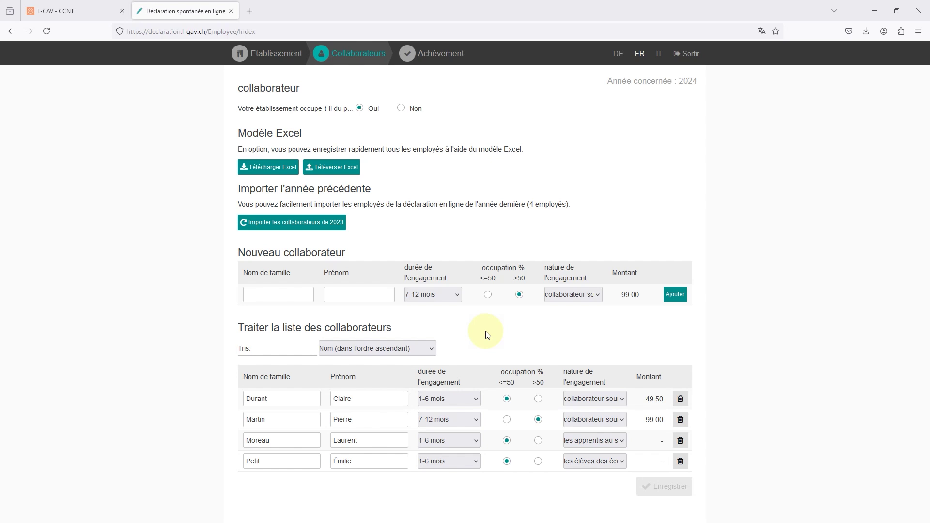
Continue to the conclusion page showing totals 148.50, 99.00 and 237.60 to pay.
scroll(484, 333, down, 3)
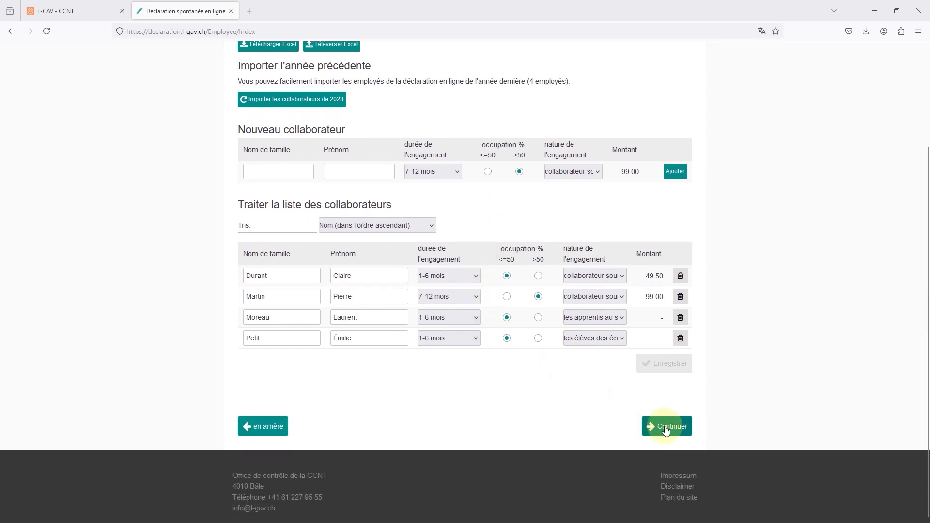
click(666, 427)
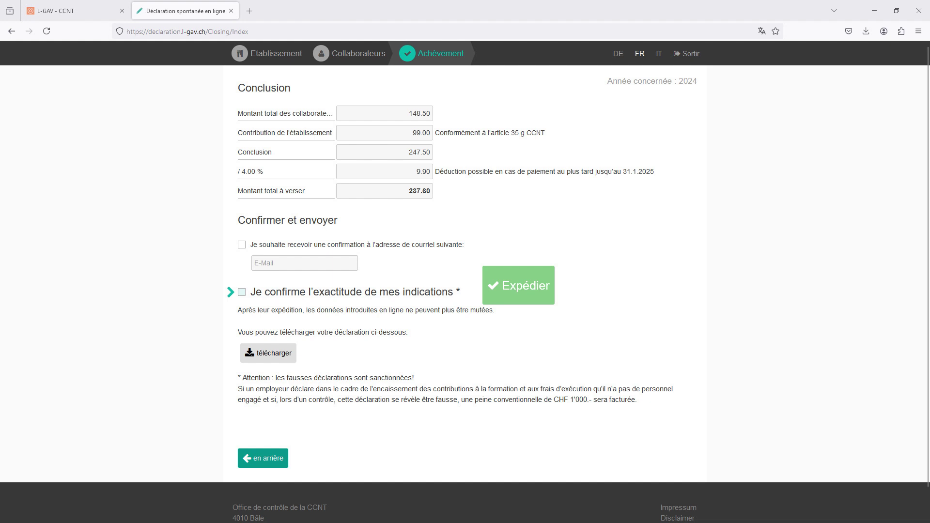
Request e-mail confirmation to the contact address, confirm accuracy, send the declaration and download a copy.
click(342, 244)
text(e)
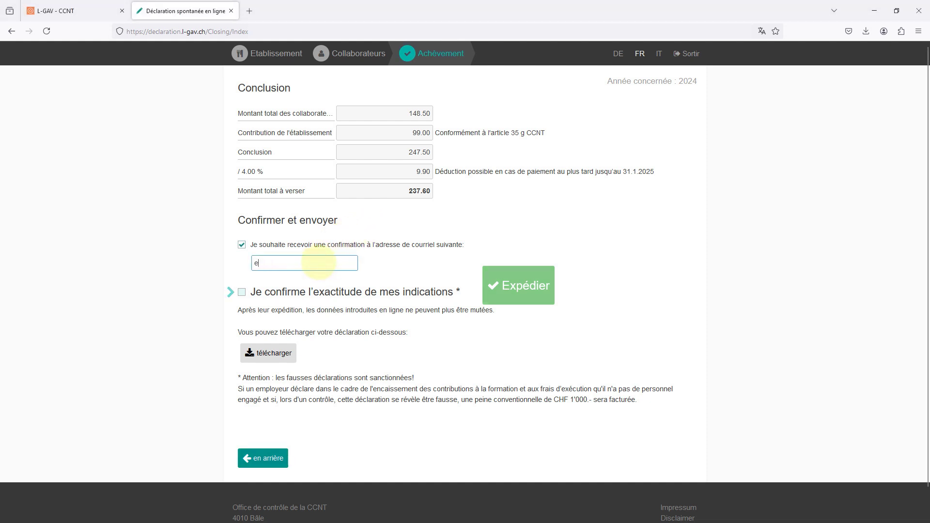
text(xemple@mail.ch)
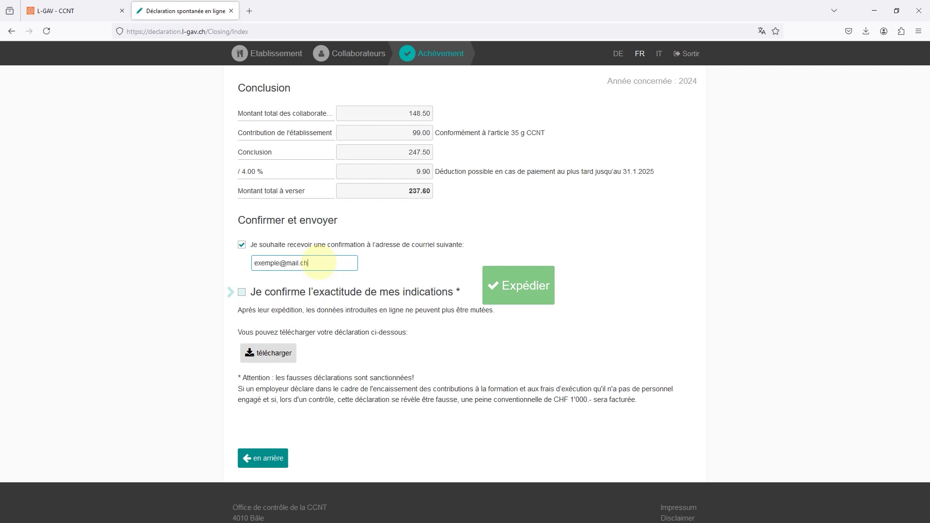
click(264, 294)
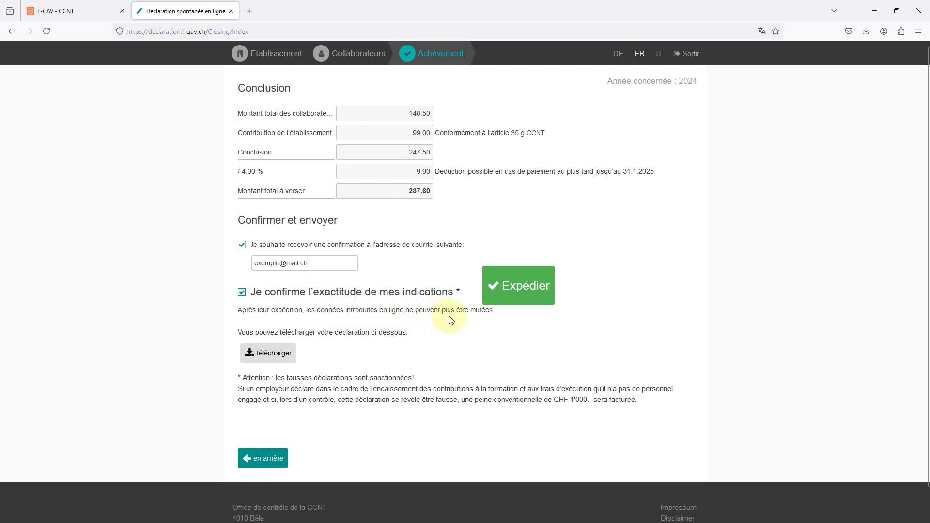
click(518, 290)
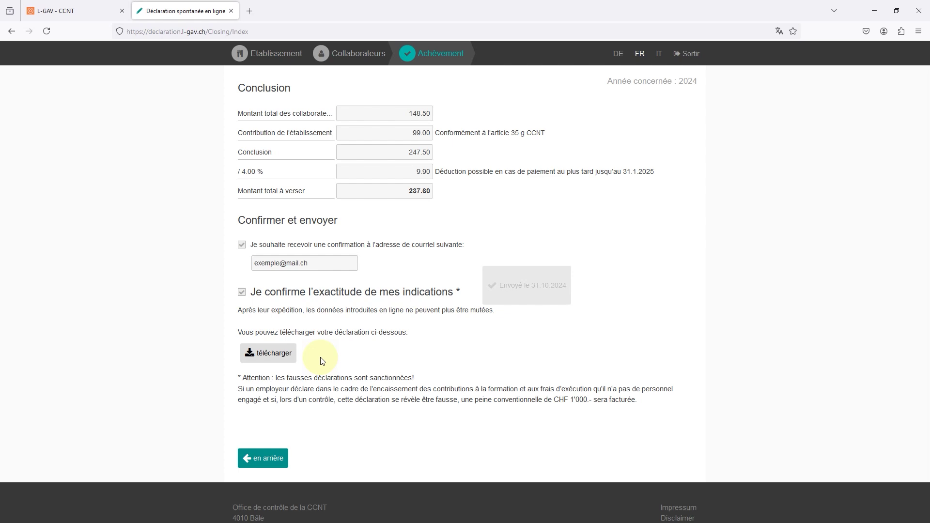
click(278, 355)
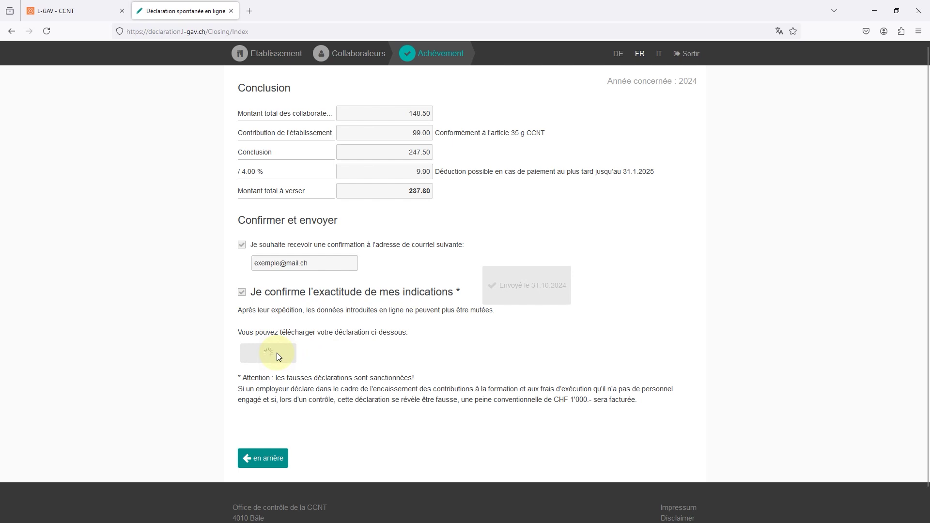